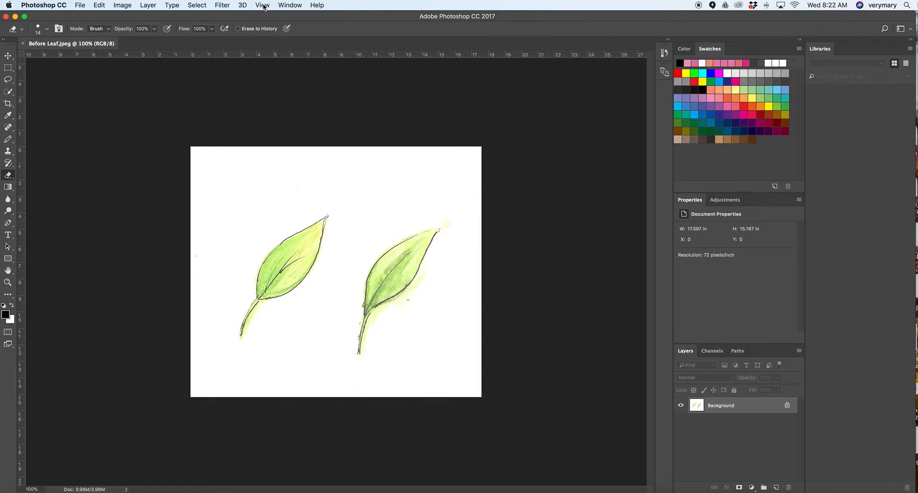
click(264, 6)
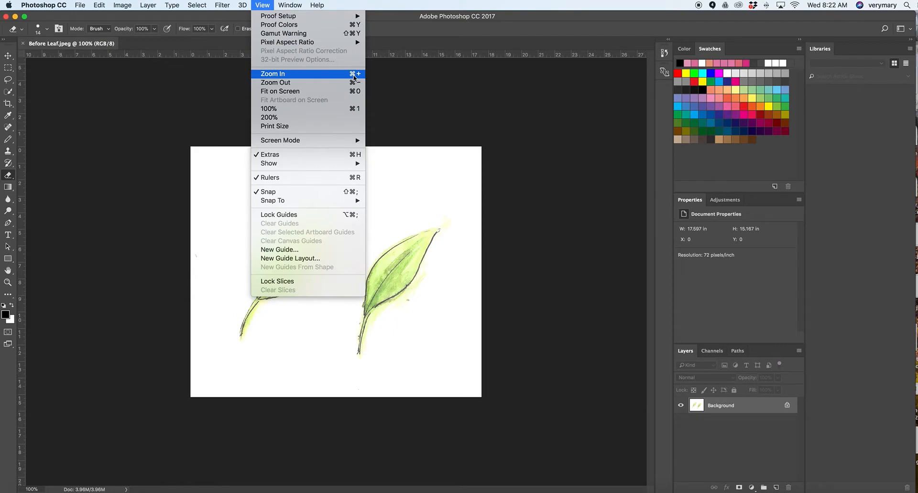
key(Down)
key(Down)
key(Down)
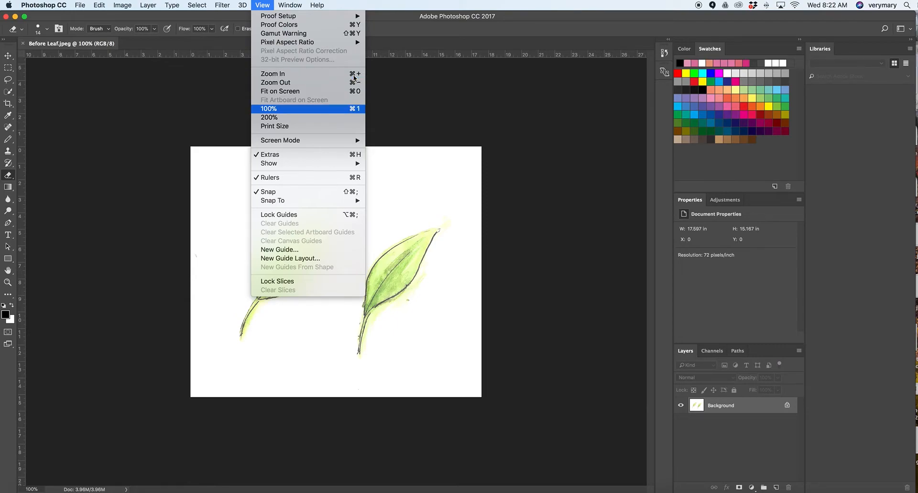
key(Escape)
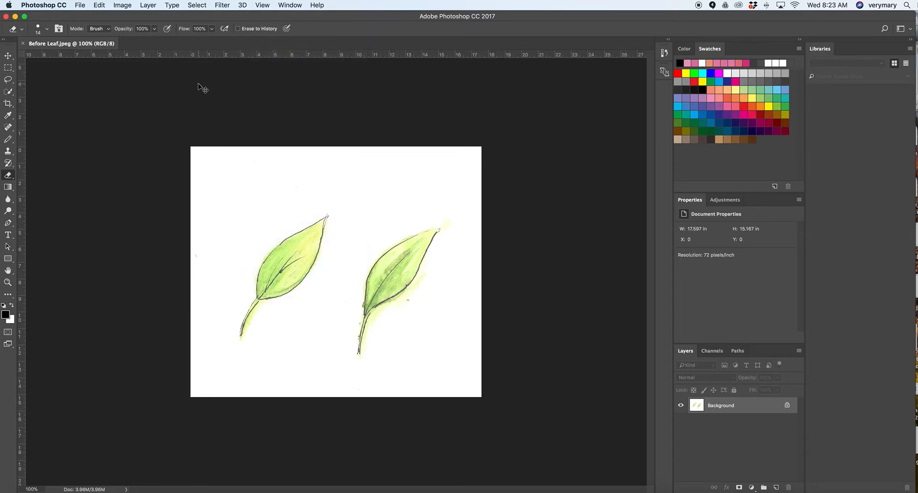
- Choose the Eraser Tool and set its brush to 28 px with 100% hardness
key(super+plus)
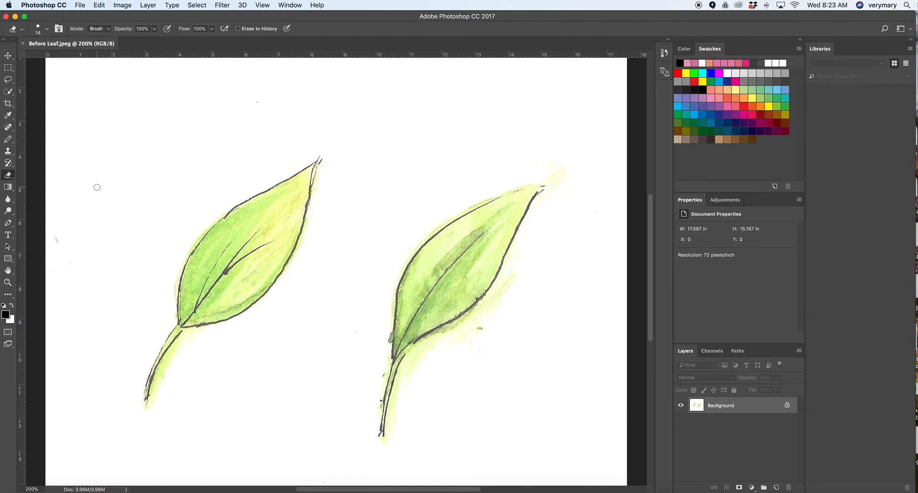
right_click(9, 177)
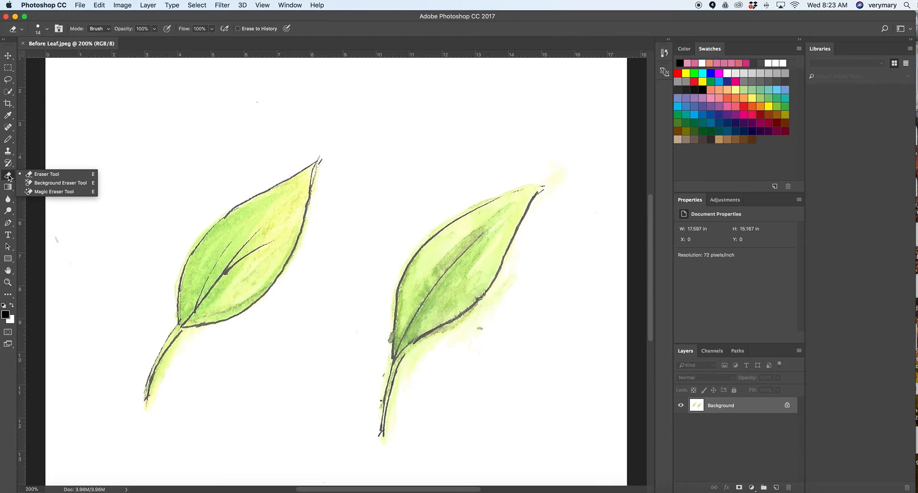
click(47, 175)
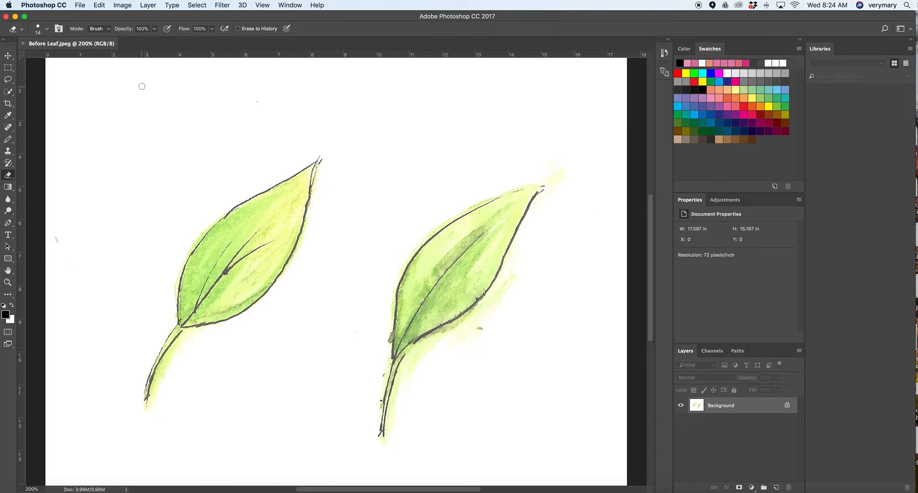
click(47, 32)
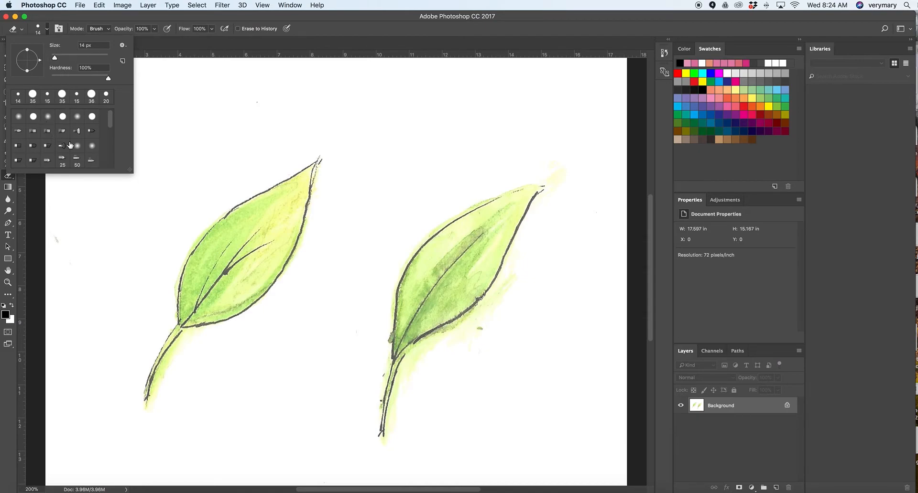
mouse_move(111, 124)
mouse_down()
mouse_move(110, 159)
mouse_move(107, 106)
mouse_up()
drag(54, 60, 62, 60)
drag(62, 58, 61, 58)
drag(62, 58, 59, 57)
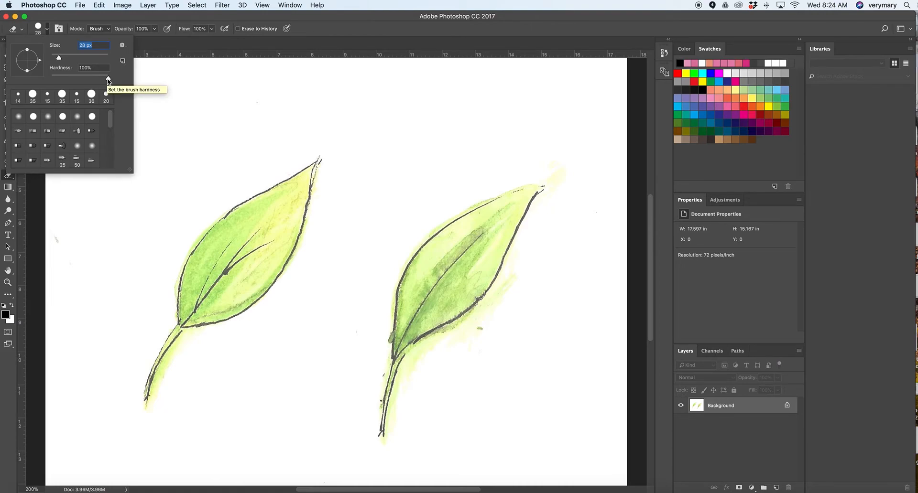
mouse_move(109, 81)
mouse_down()
mouse_move(77, 82)
mouse_move(115, 84)
mouse_up()
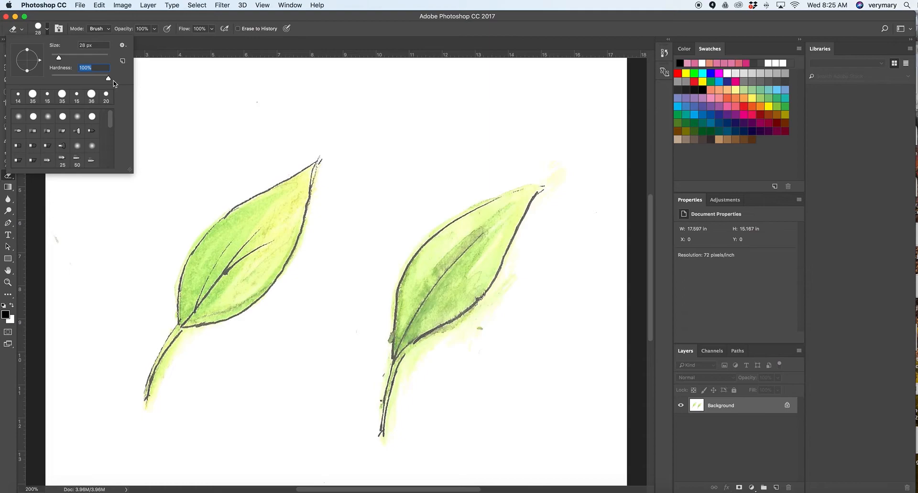
click(176, 118)
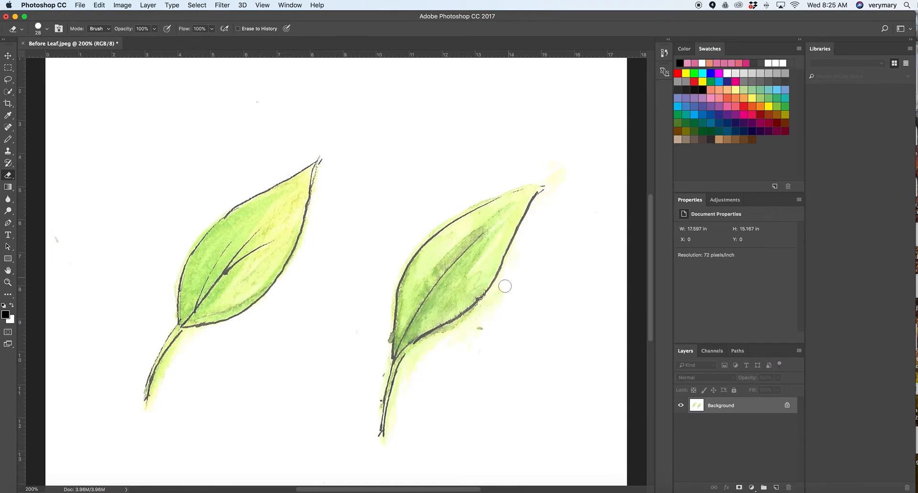
- Erase the larger stray paint smudges around the right leaf's lower edge, stem and tip
mouse_move(494, 300)
mouse_down()
mouse_move(474, 328)
mouse_move(484, 325)
mouse_move(428, 344)
mouse_move(489, 316)
mouse_move(448, 335)
mouse_move(506, 291)
mouse_up()
mouse_move(417, 365)
mouse_down()
mouse_move(426, 349)
mouse_move(406, 385)
mouse_move(395, 443)
mouse_move(384, 446)
mouse_move(393, 448)
mouse_up()
mouse_move(564, 182)
mouse_down()
mouse_move(548, 199)
mouse_move(558, 181)
mouse_move(539, 174)
mouse_move(555, 182)
mouse_move(545, 178)
mouse_move(566, 170)
mouse_move(539, 164)
mouse_move(562, 162)
mouse_up()
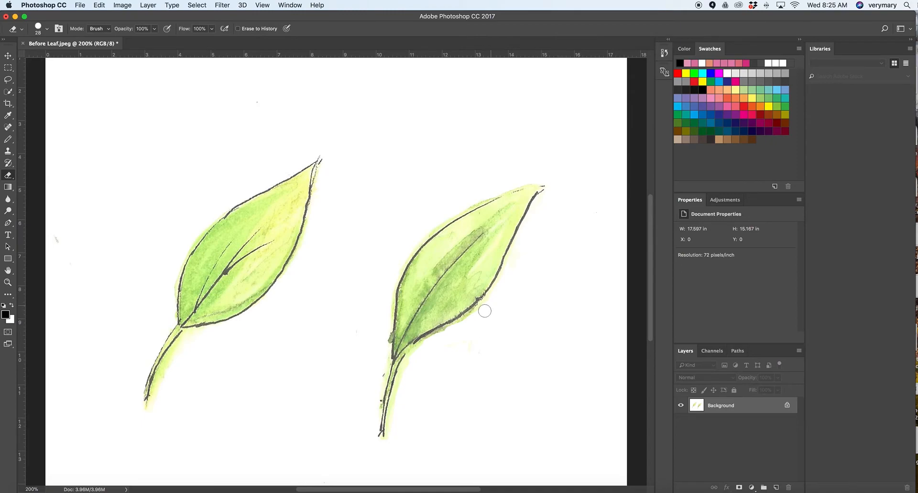
drag(497, 297, 451, 332)
- Reduce the eraser brush size to 10 px for detailed cleanup of the right leaf
key(super+plus)
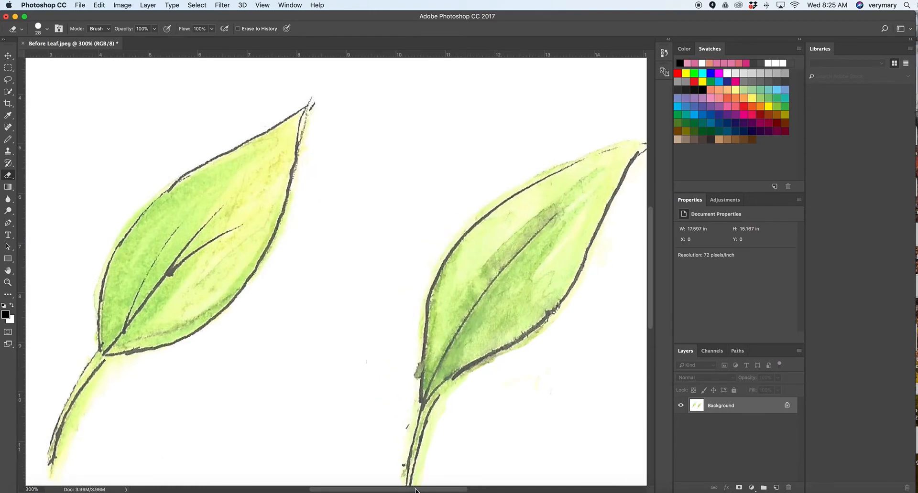
scroll(418, 490, right, 5)
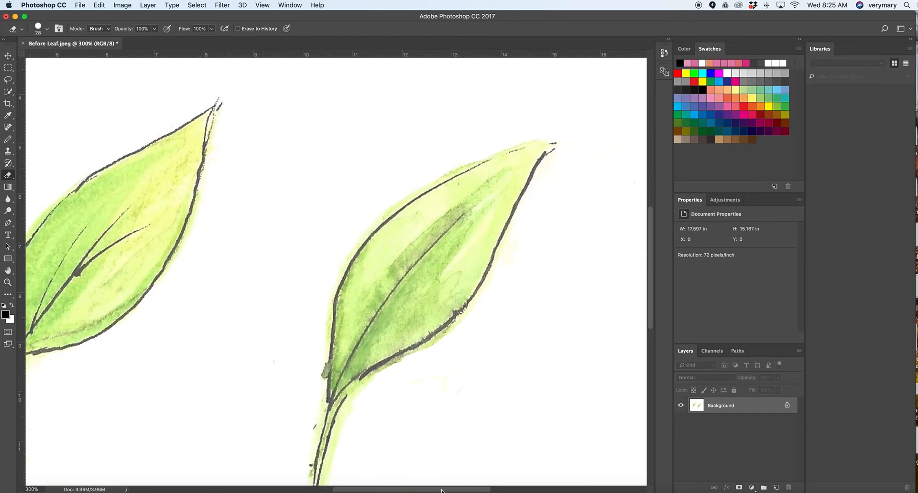
scroll(643, 323, down, 3)
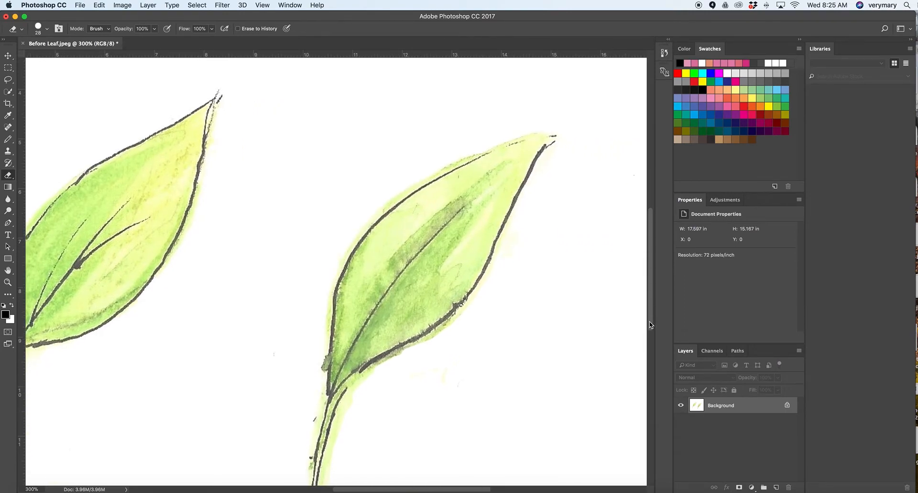
drag(650, 328, 650, 337)
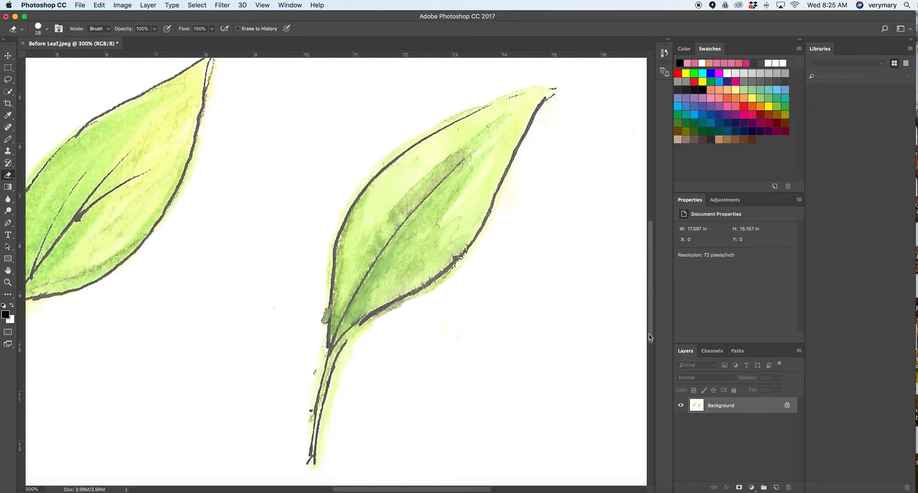
click(48, 30)
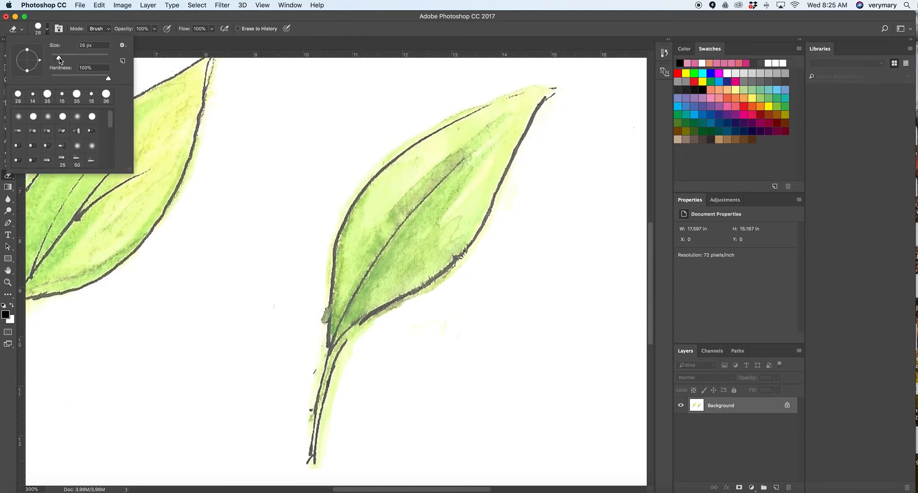
drag(58, 58, 55, 58)
drag(55, 60, 53, 59)
click(83, 46)
key(Return)
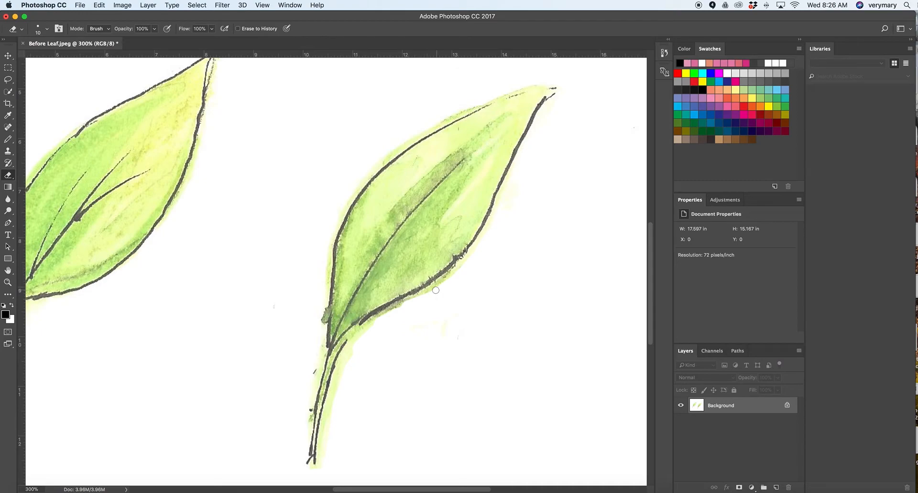
- Erase the excess green outside the right leaf's lower outline and around its base where the stem begins
drag(438, 323, 457, 336)
key(super+z)
key(super+plus)
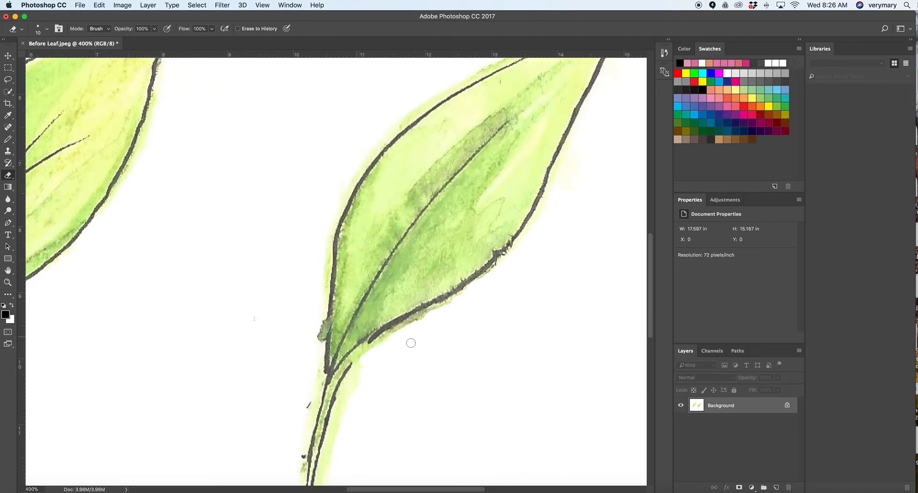
mouse_move(406, 328)
mouse_down()
mouse_move(375, 346)
mouse_move(460, 303)
mouse_up()
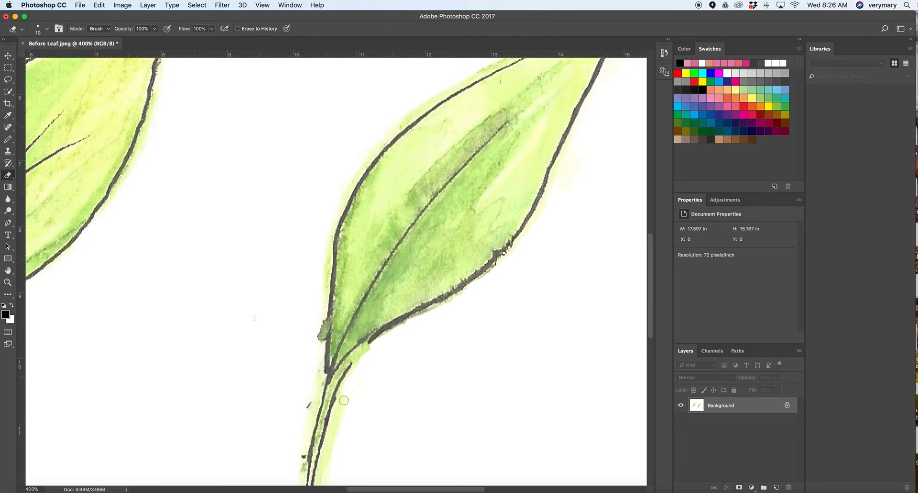
mouse_move(343, 406)
mouse_down()
mouse_move(375, 351)
mouse_move(357, 372)
mouse_up()
mouse_move(318, 325)
mouse_down()
mouse_move(317, 317)
mouse_move(314, 344)
mouse_move(326, 236)
mouse_up()
mouse_move(310, 355)
mouse_down()
mouse_move(311, 377)
mouse_move(318, 340)
mouse_move(319, 376)
mouse_up()
- Erase the paint overflow and stray marks along both sides of the right leaf's stem and outside its right edge
scroll(360, 387, down, 3)
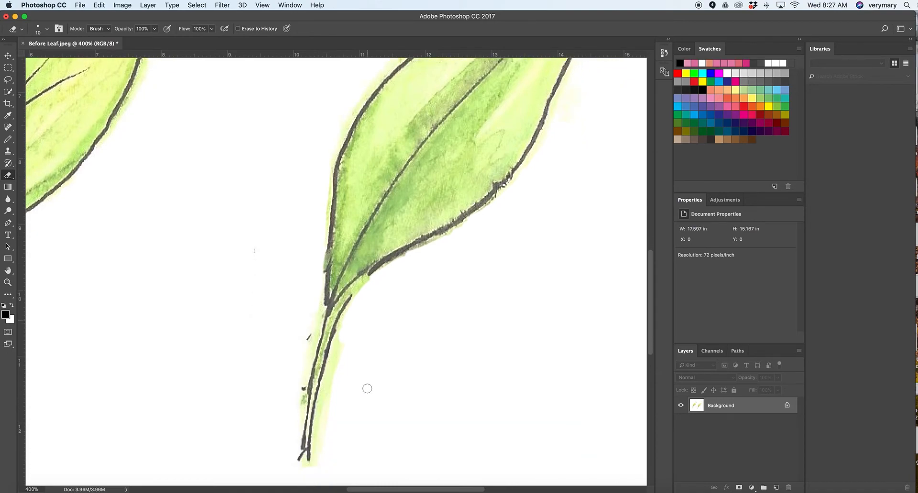
mouse_move(341, 345)
mouse_down()
mouse_move(341, 335)
mouse_move(332, 414)
mouse_move(332, 358)
mouse_move(317, 465)
mouse_move(304, 471)
mouse_move(321, 448)
mouse_move(318, 465)
mouse_move(329, 383)
mouse_move(319, 447)
mouse_up()
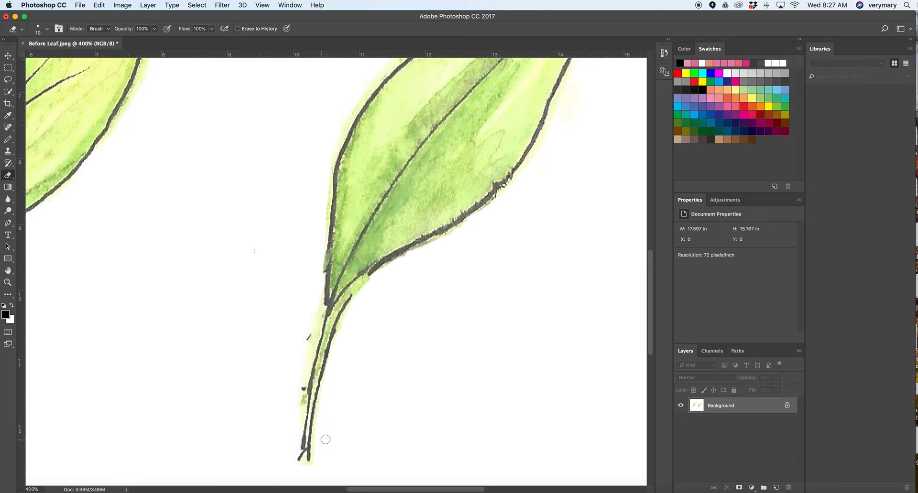
mouse_move(459, 233)
mouse_down()
mouse_move(442, 241)
mouse_move(470, 224)
mouse_up()
drag(326, 177, 316, 313)
mouse_move(318, 310)
mouse_down()
mouse_move(308, 348)
mouse_move(319, 307)
mouse_up()
mouse_move(293, 390)
mouse_down()
mouse_move(297, 403)
mouse_move(312, 338)
mouse_up()
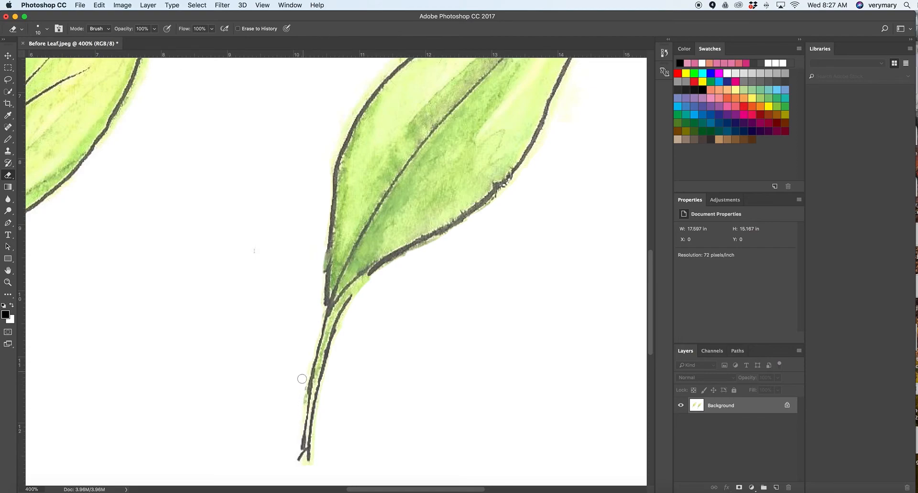
mouse_move(300, 404)
mouse_down()
mouse_move(294, 444)
mouse_move(309, 466)
mouse_up()
drag(540, 148, 517, 177)
mouse_move(556, 139)
mouse_down()
mouse_move(553, 130)
mouse_move(544, 145)
mouse_move(550, 130)
mouse_move(550, 150)
mouse_up()
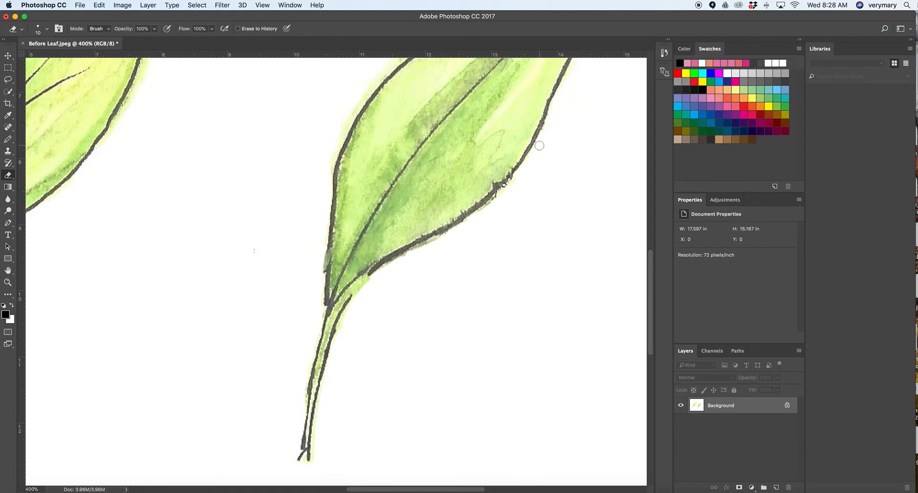
- Erase the excess paint outside the right leaf's upper-left outline
key(super+minus)
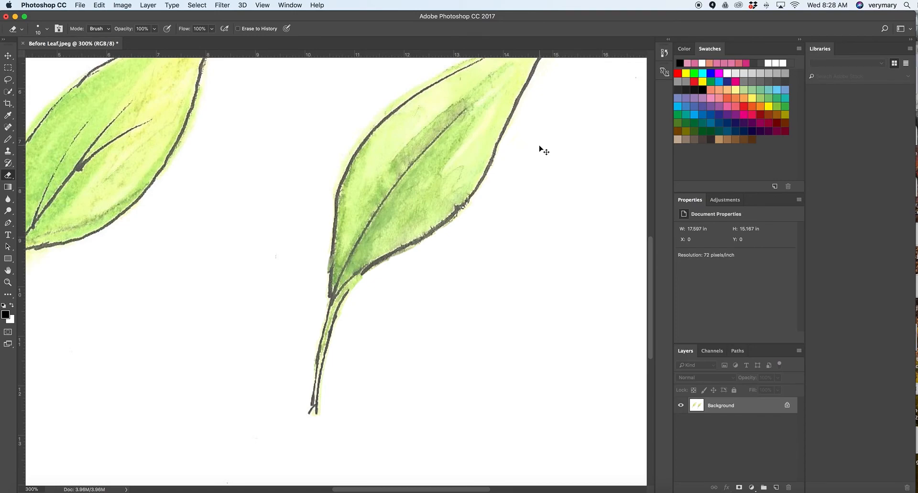
key(super+minus)
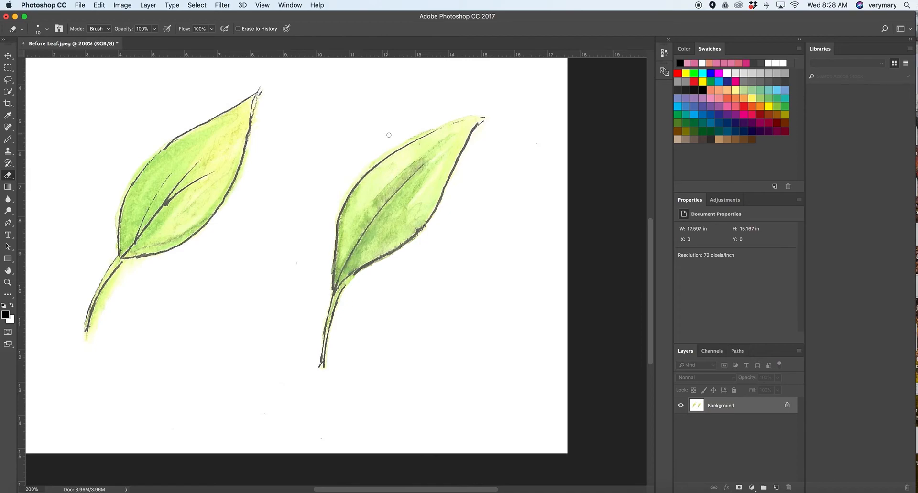
key(super+plus)
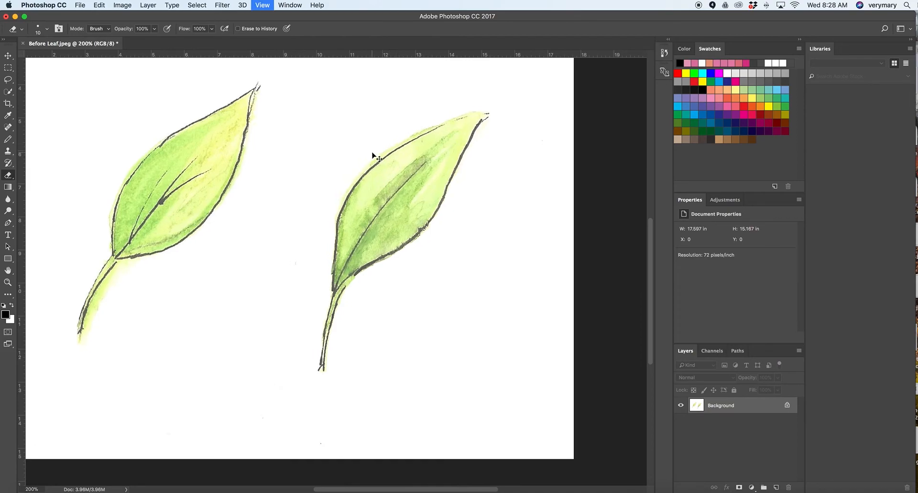
scroll(461, 202, up, 10)
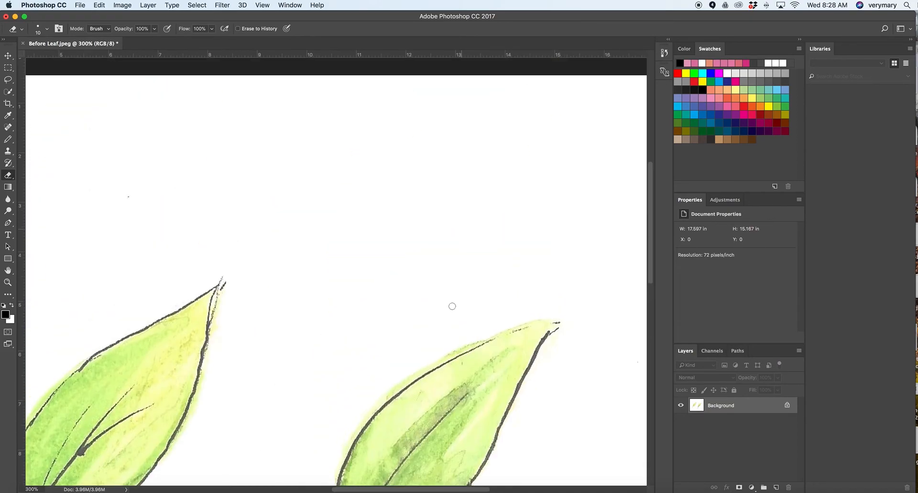
scroll(449, 333, down, 5)
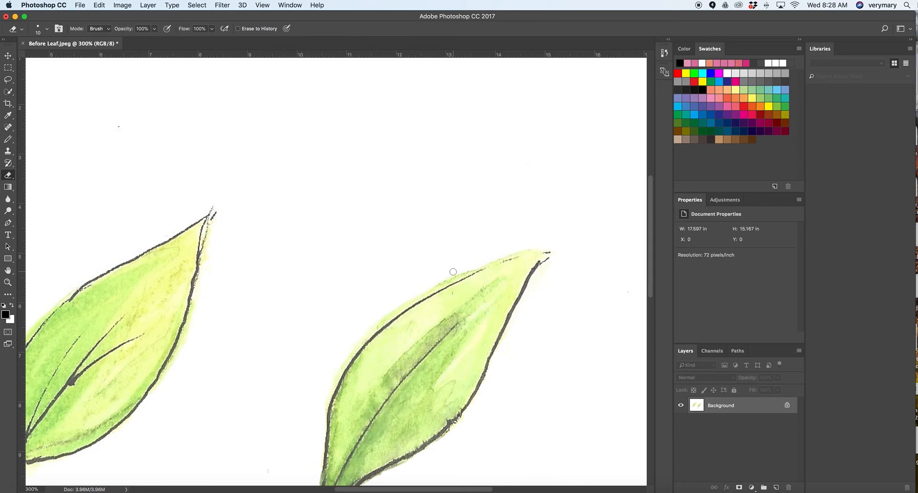
drag(449, 280, 467, 270)
drag(650, 271, 651, 301)
scroll(365, 218, down, 1)
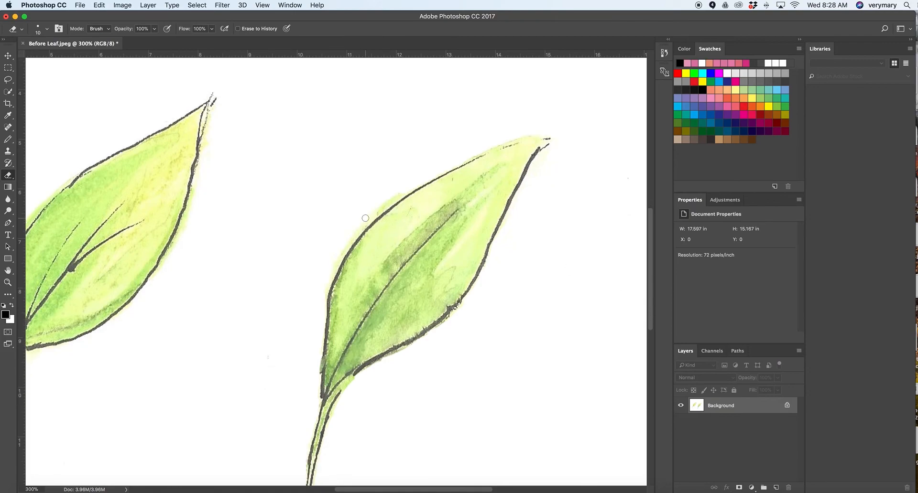
scroll(365, 218, up, 1)
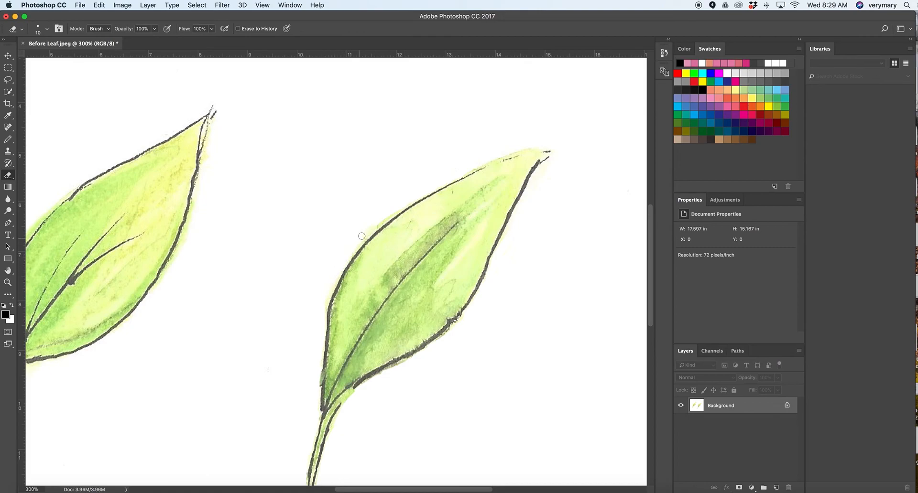
right_click(395, 211)
click(381, 211)
right_click(333, 278)
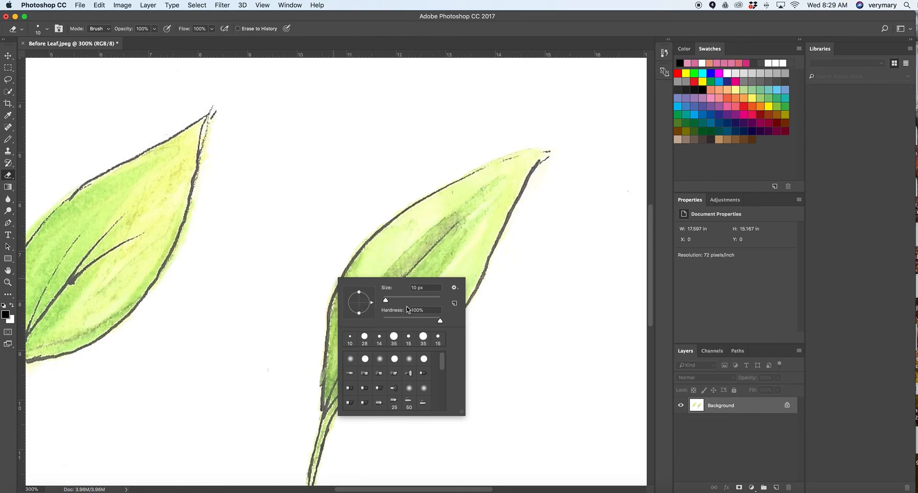
click(324, 291)
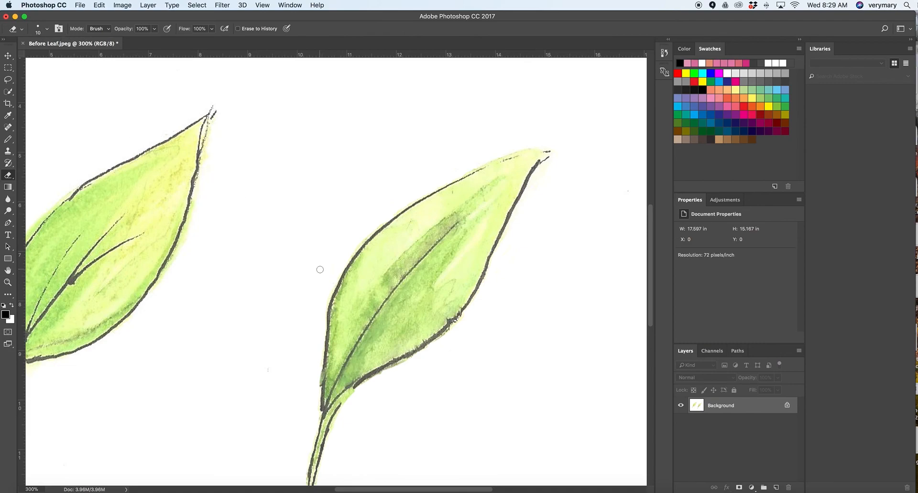
right_click(328, 281)
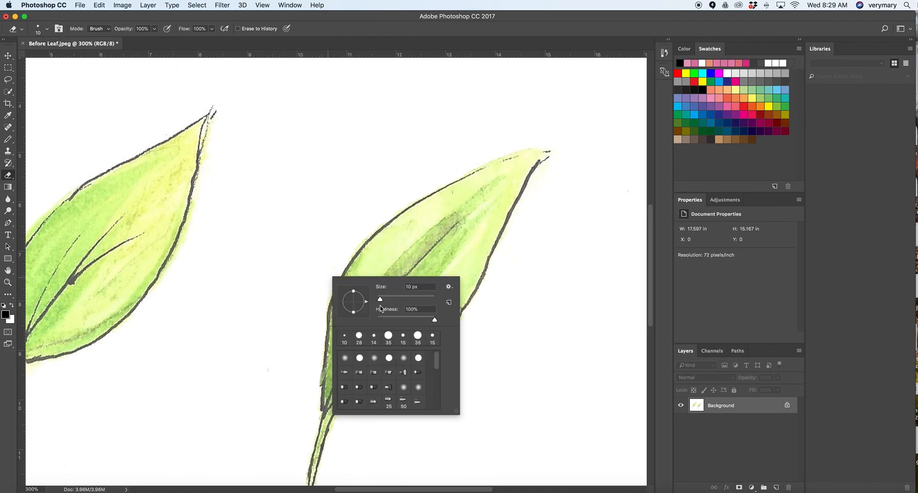
click(295, 293)
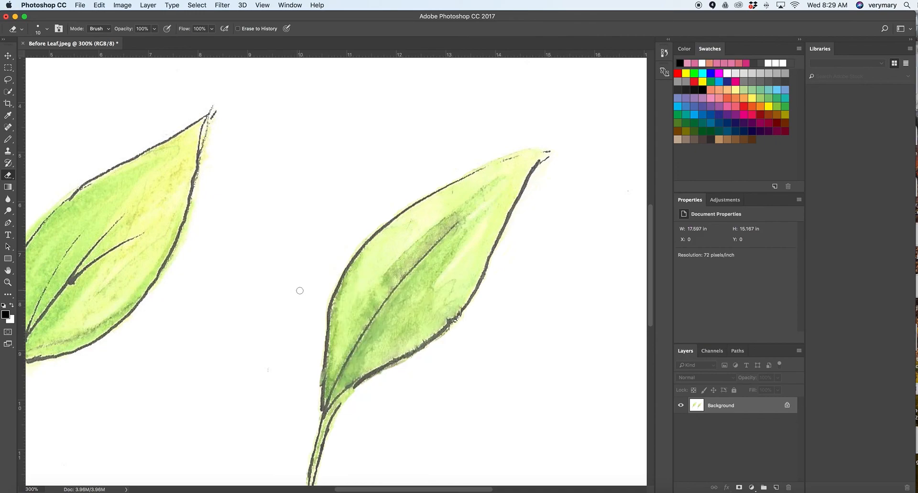
key(super+minus)
key(super+minus)
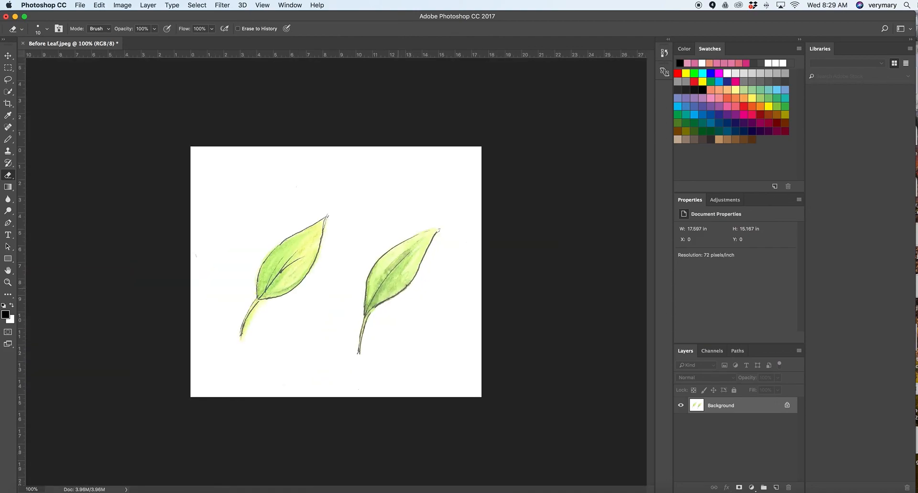
- Set up saving the cleaned drawing under the new name After Leaf.jpg on the Desktop in JPEG format
click(80, 5)
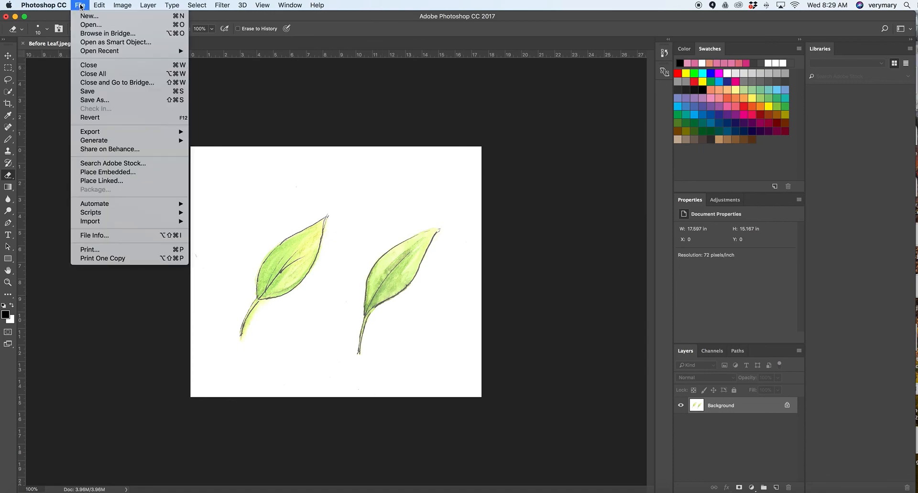
click(95, 101)
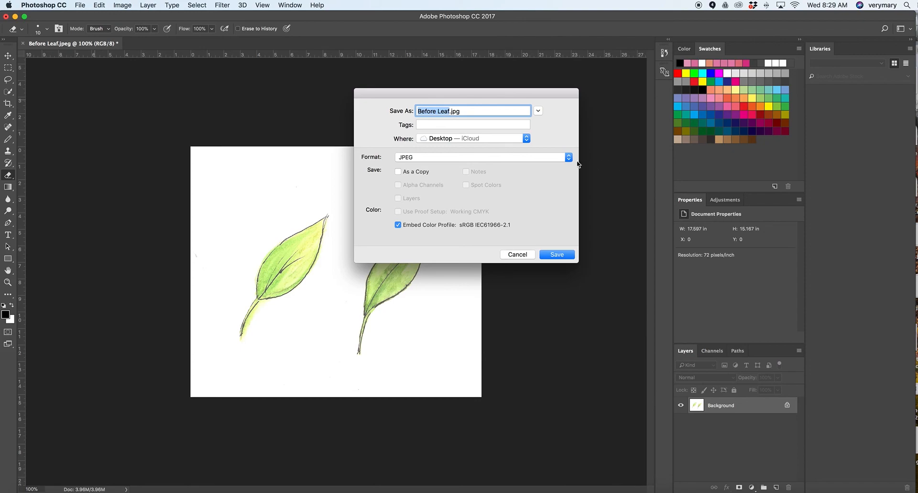
click(435, 112)
drag(436, 111, 415, 111)
text(After)
click(568, 157)
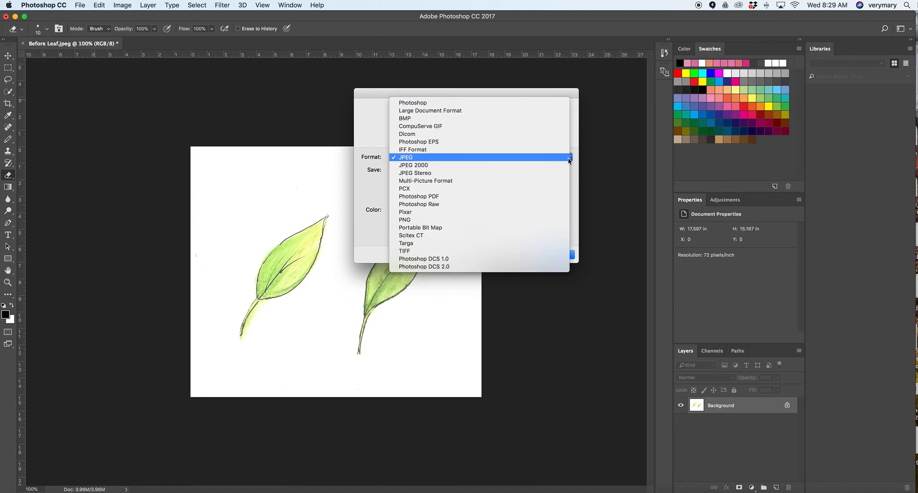
click(401, 159)
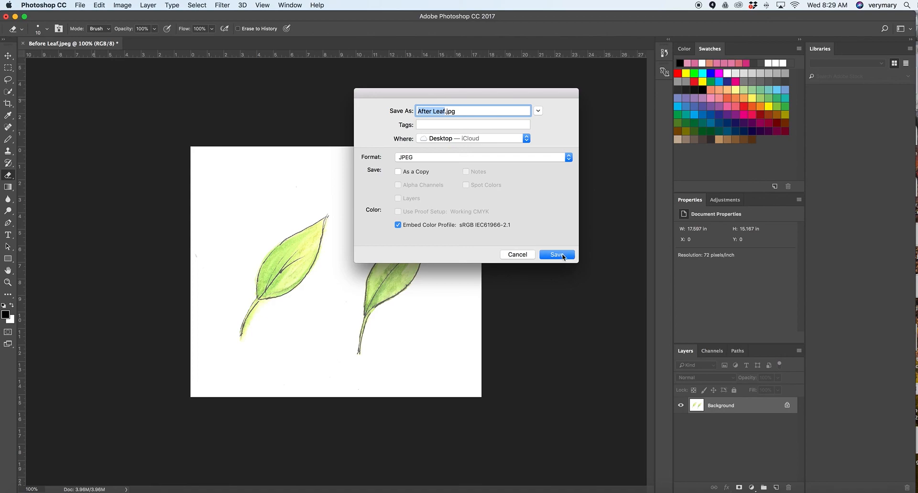
- Save the drawing, replacing the existing file of that name, with JPEG quality 12 (Maximum) and the Baseline ("Standard") option
click(563, 257)
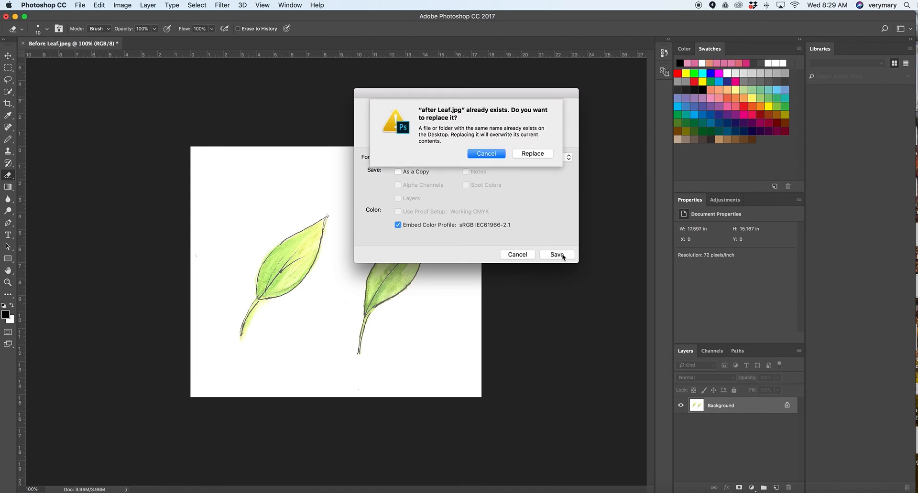
click(535, 154)
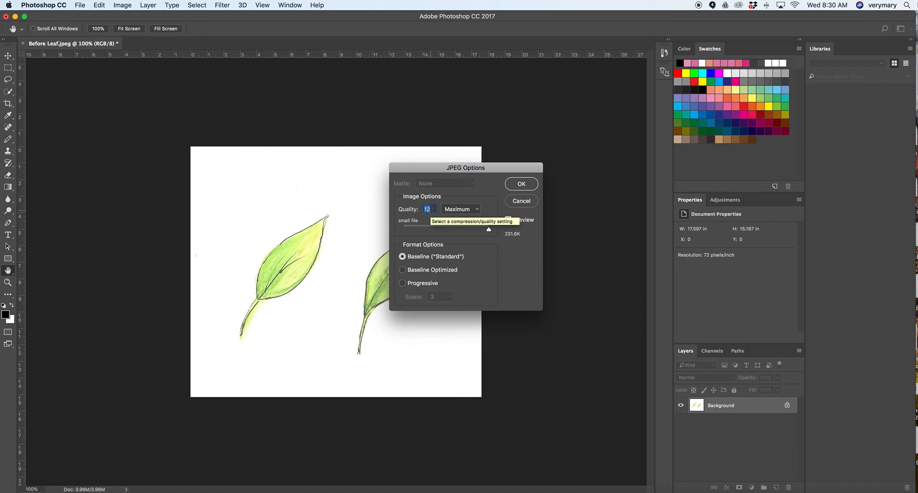
click(521, 184)
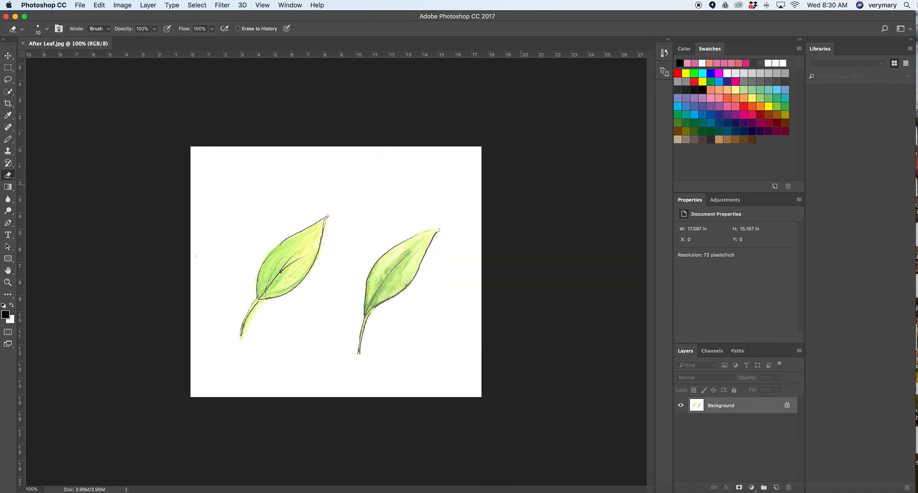